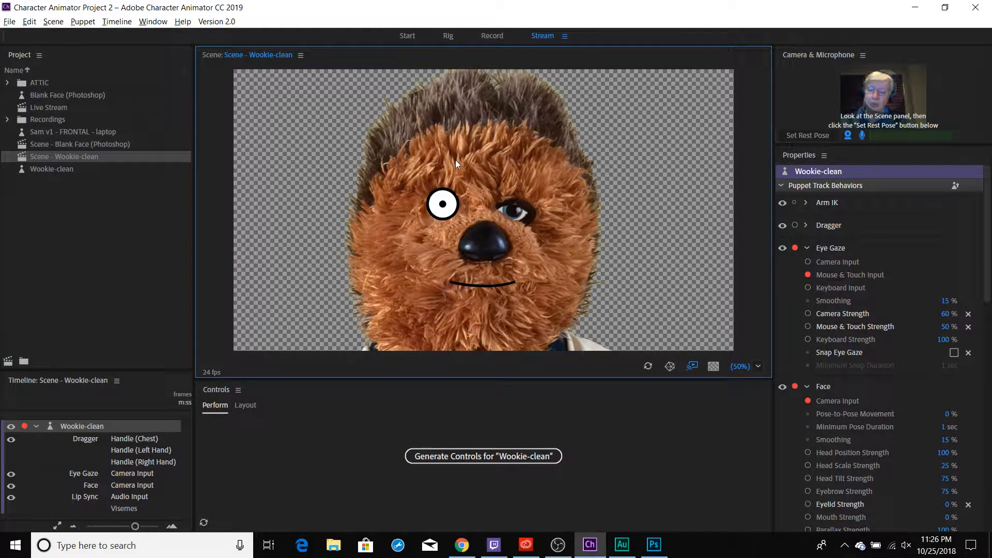
Arm Camera Input for the Wookie-clean puppet's Eye Gaze in place of mouse and touch, and set the camera rest pose.
left_click(808, 262)
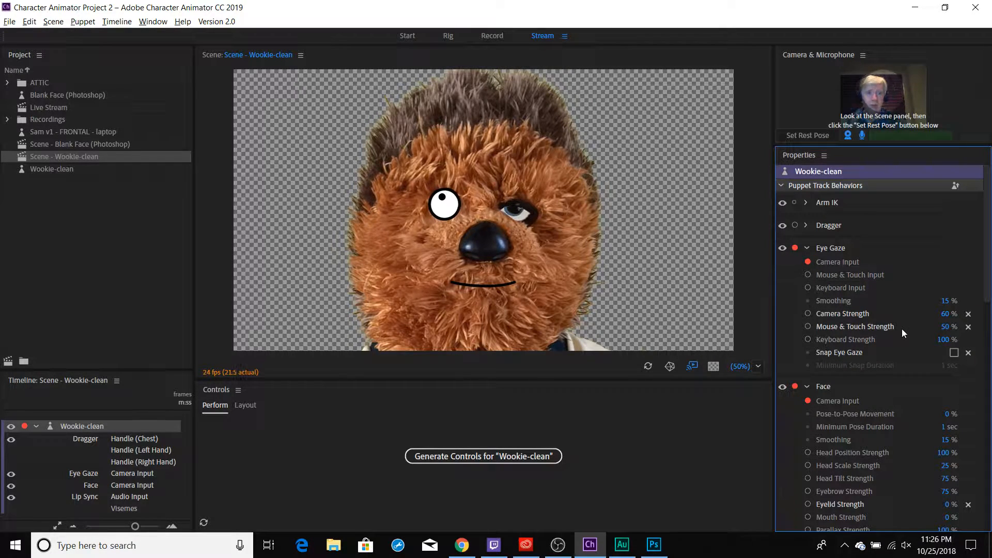
left_click(801, 135)
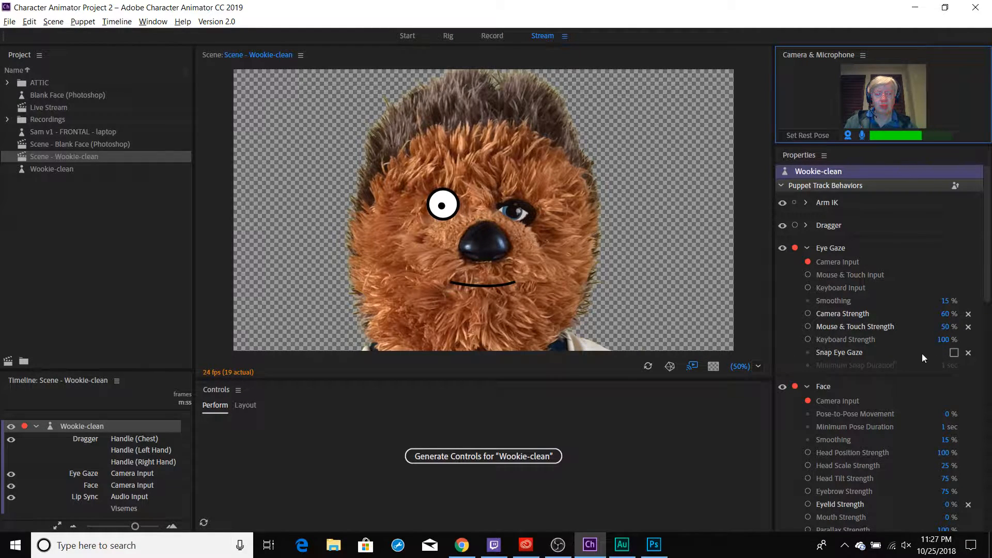
scroll(900, 392, "down", 8)
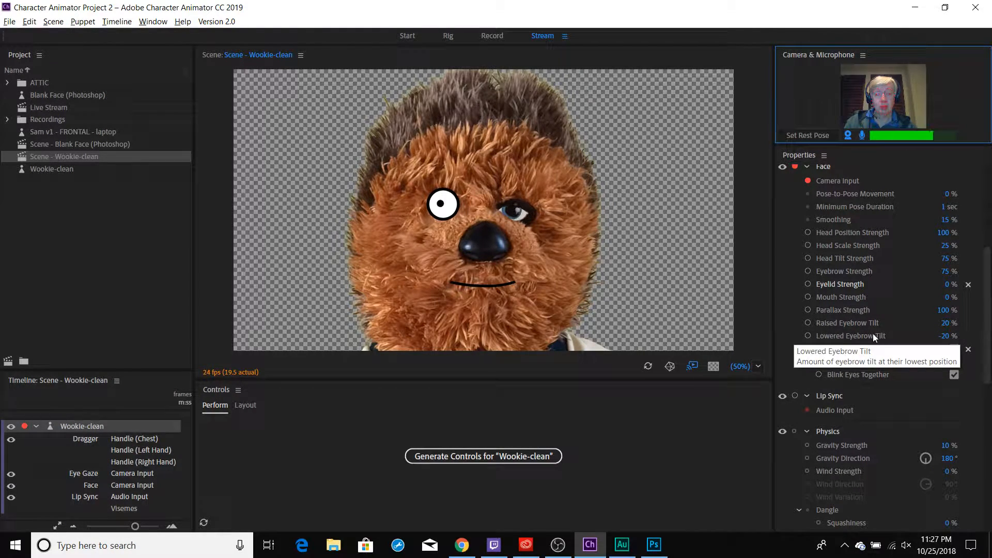
Switch to Photoshop, show the +Right Eyebrow and +Left Eyebrow layers, and save Wookie-clean.psd.
key("alt+Tab")
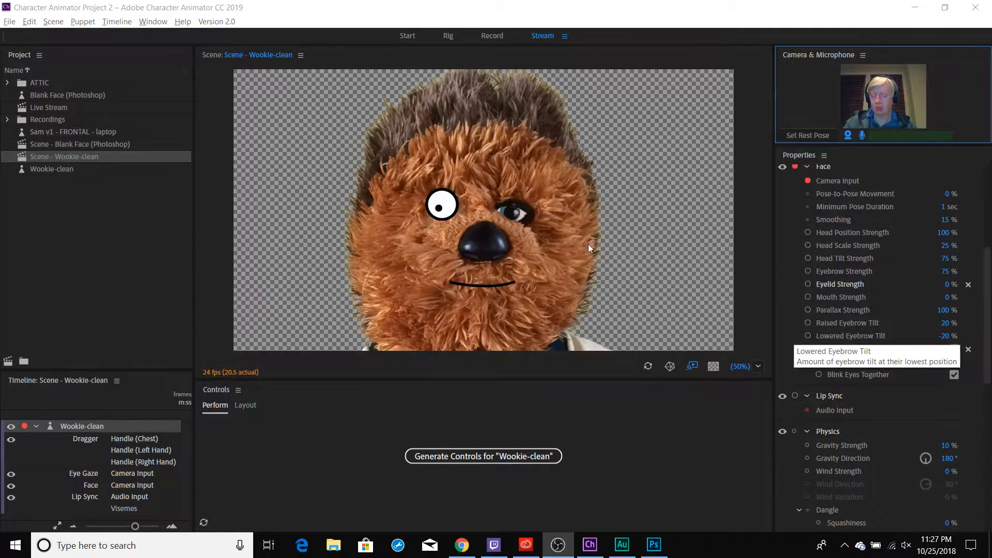
key("alt+Tab")
key("alt+Tab")
key("alt+Tab")
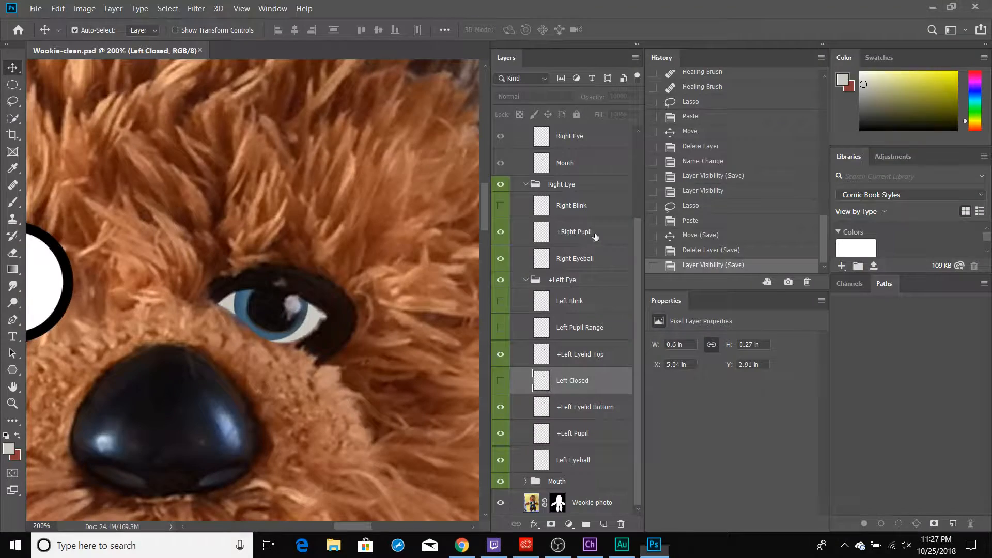
scroll(509, 162, "up", 3)
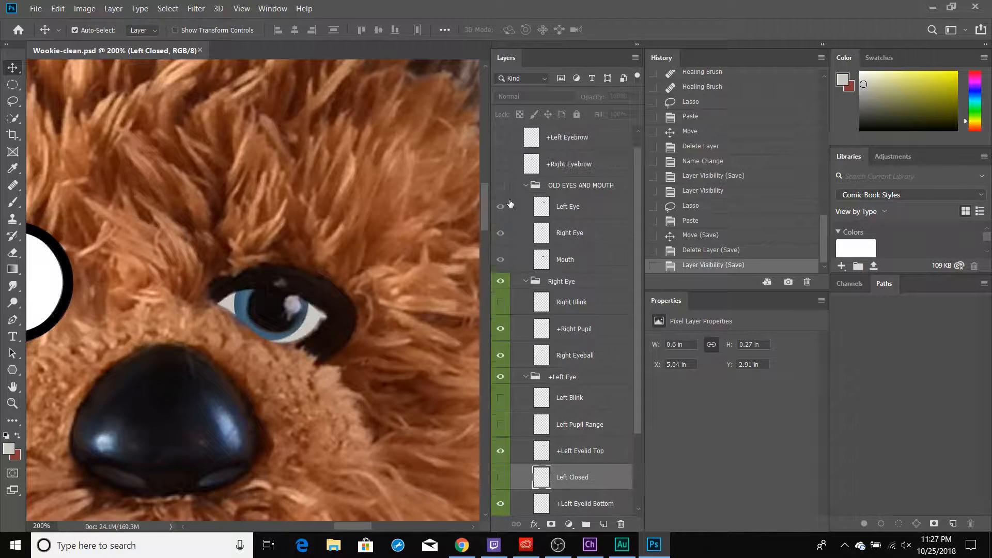
left_click(501, 163)
left_click(500, 138)
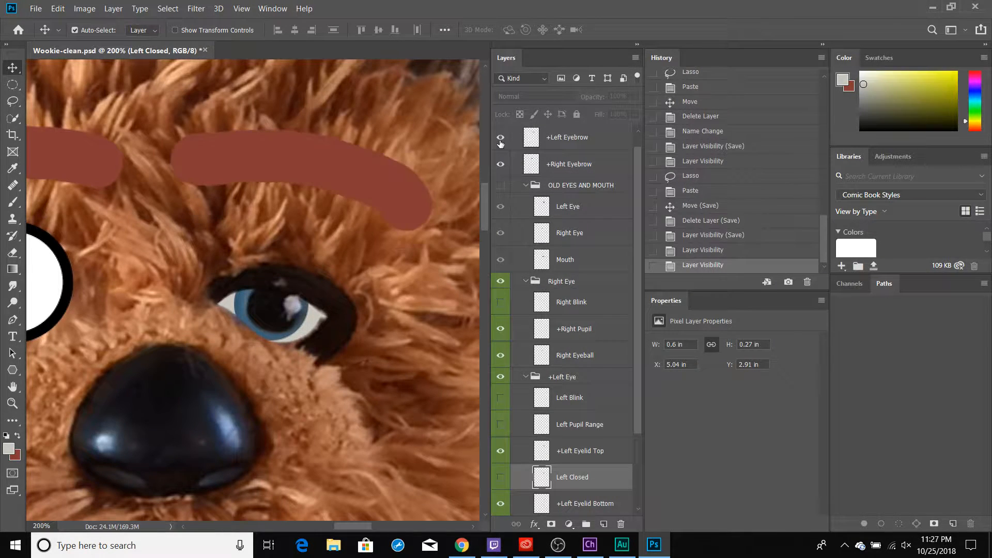
key("ctrl+s")
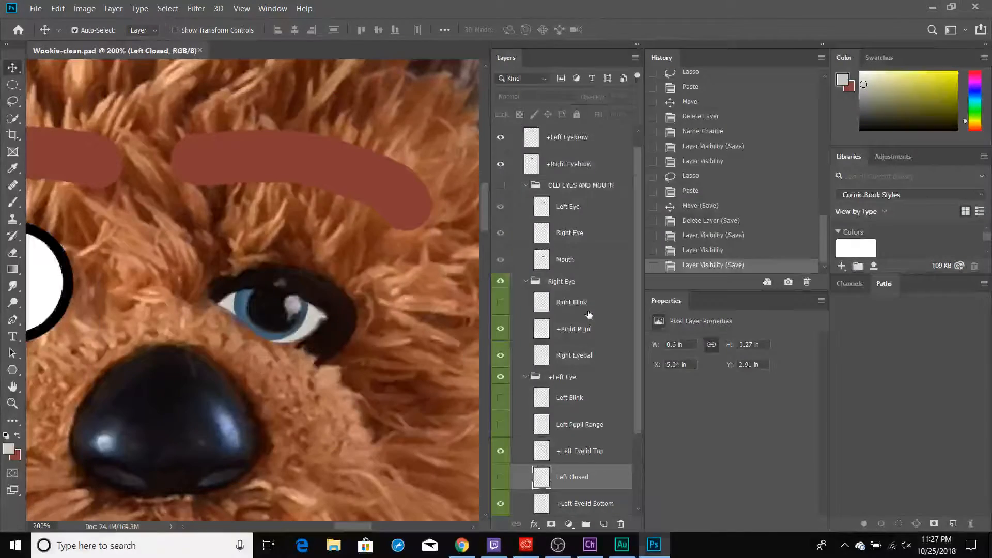
Return to Character Animator and reset the Face behavior's Eyelid Strength to its default, adjusting it to 23 %.
key("alt+Tab")
key("alt+Tab")
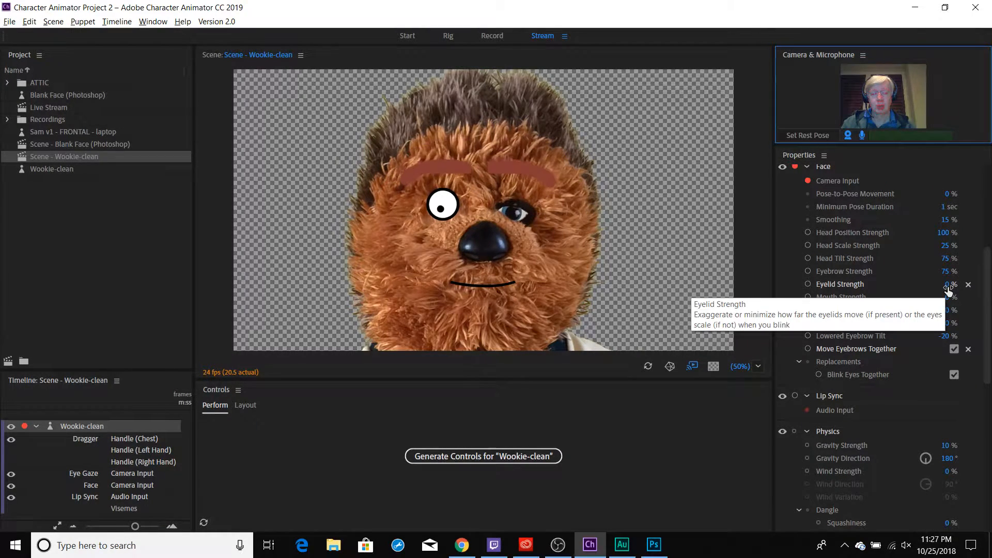
left_click(968, 285)
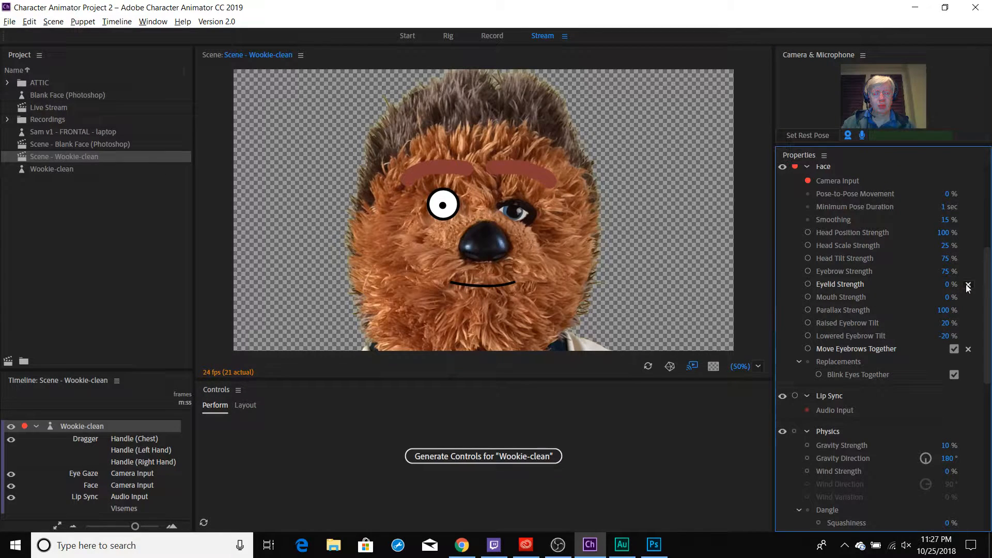
left_click(968, 286)
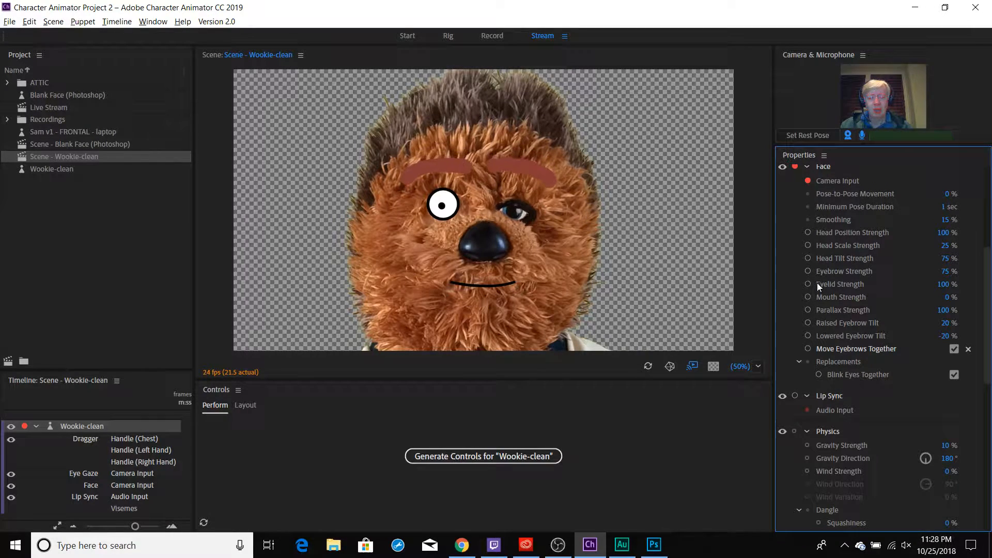
mouse_move(817, 283)
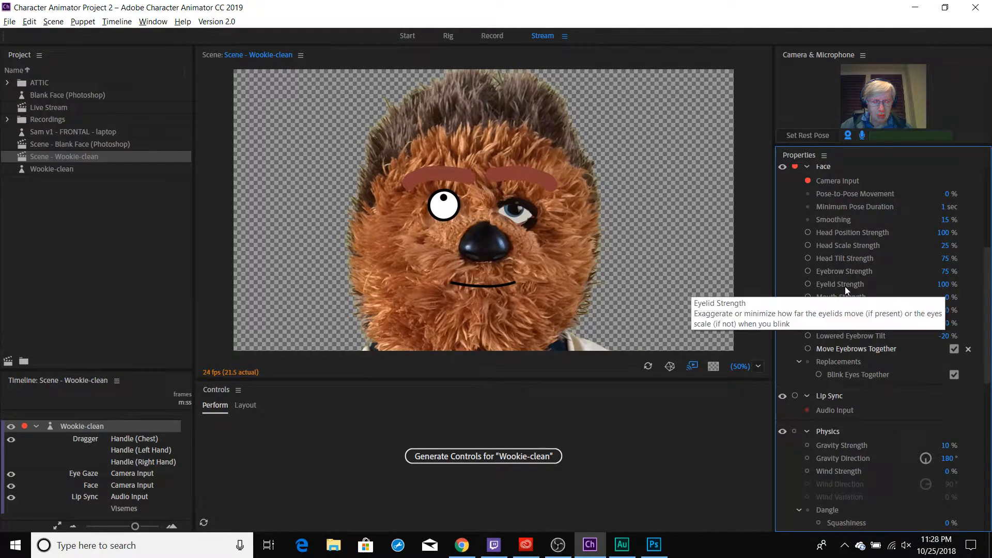
left_click_drag(943, 284, 863, 284)
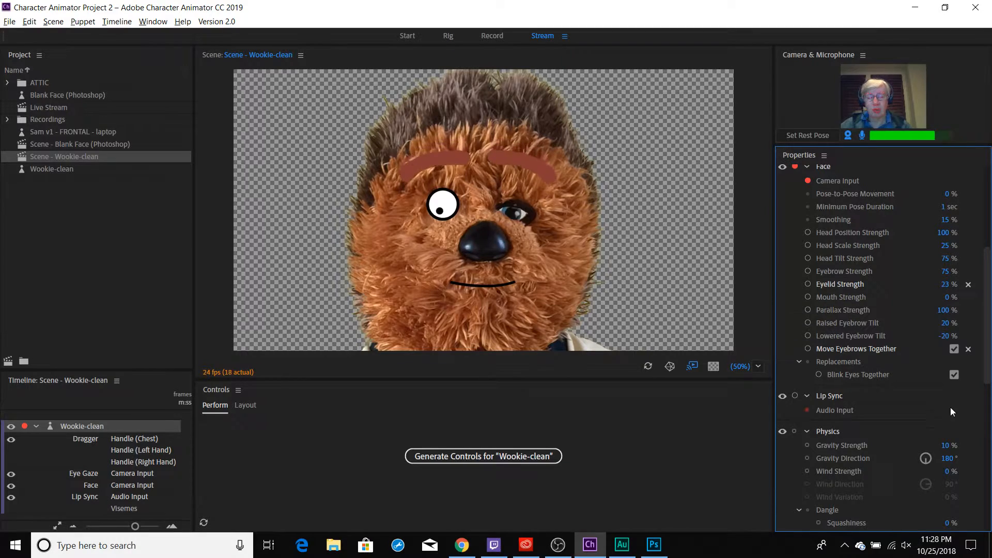
scroll(907, 419, "down", 6)
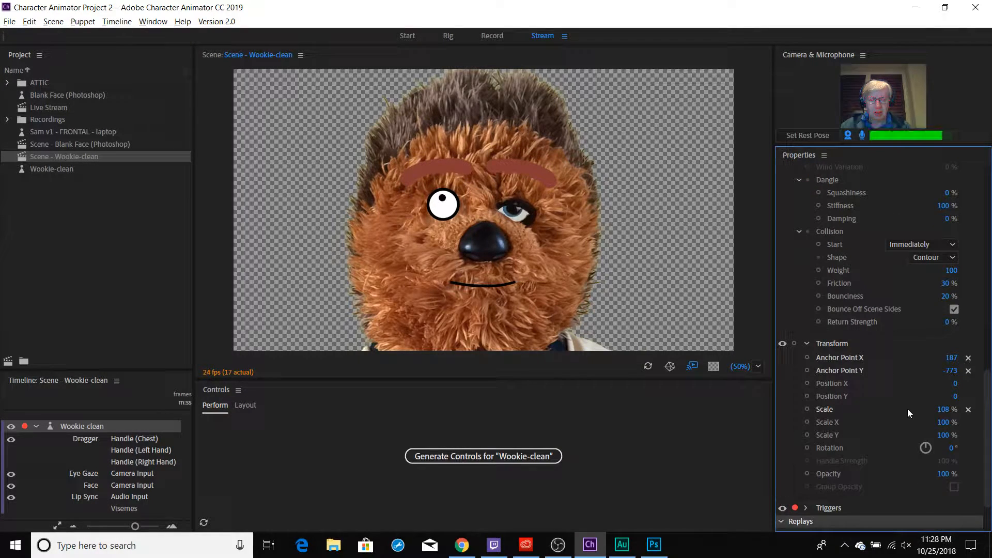
scroll(874, 321, "up", 5)
scroll(870, 333, "up", 5)
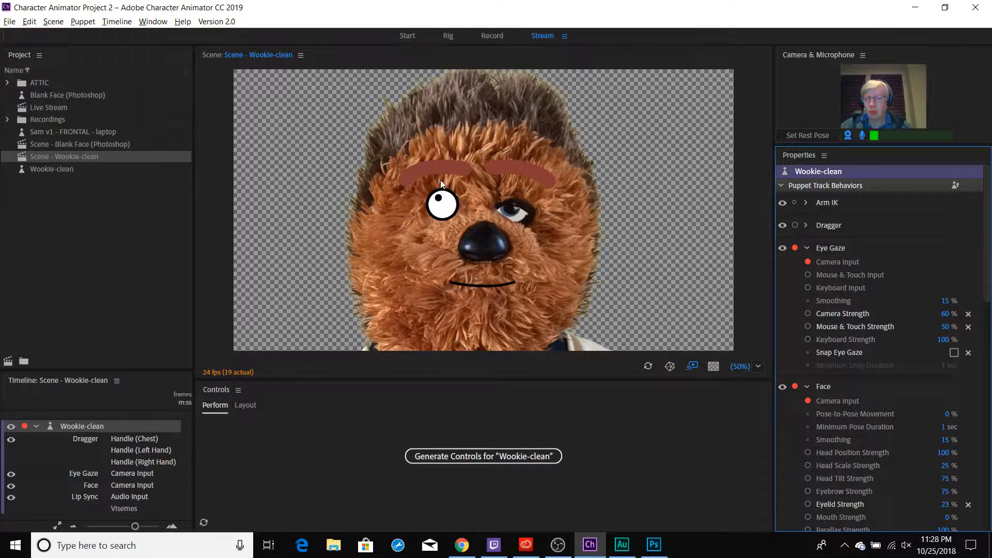
Add the Auto Blink behavior to the Wookie-clean puppet in the Rig workspace.
left_click(448, 36)
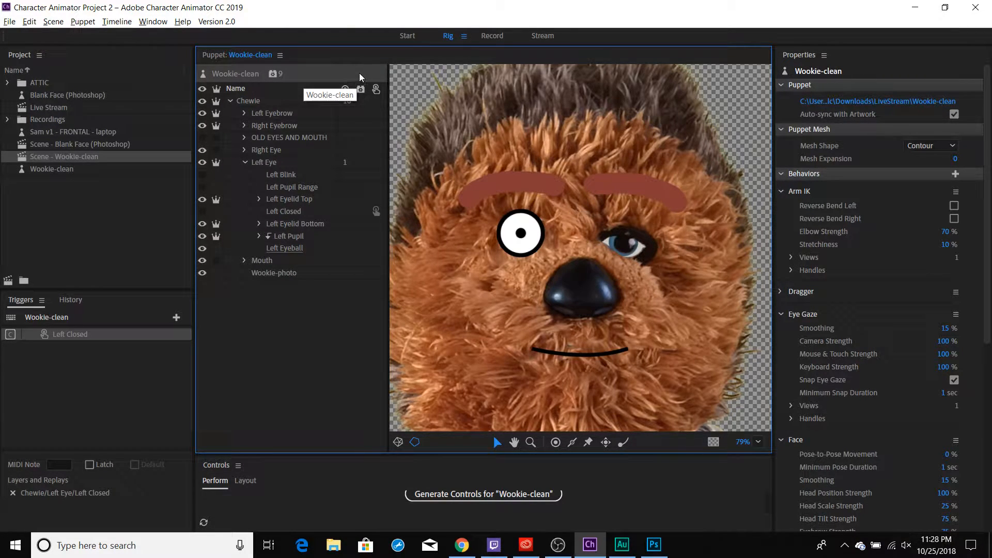
mouse_move(272, 75)
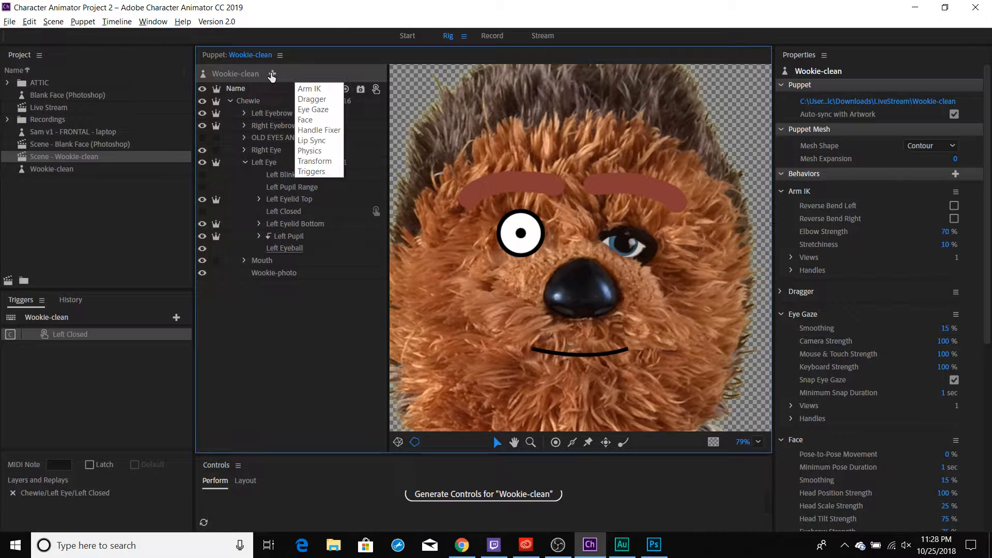
left_click(273, 75)
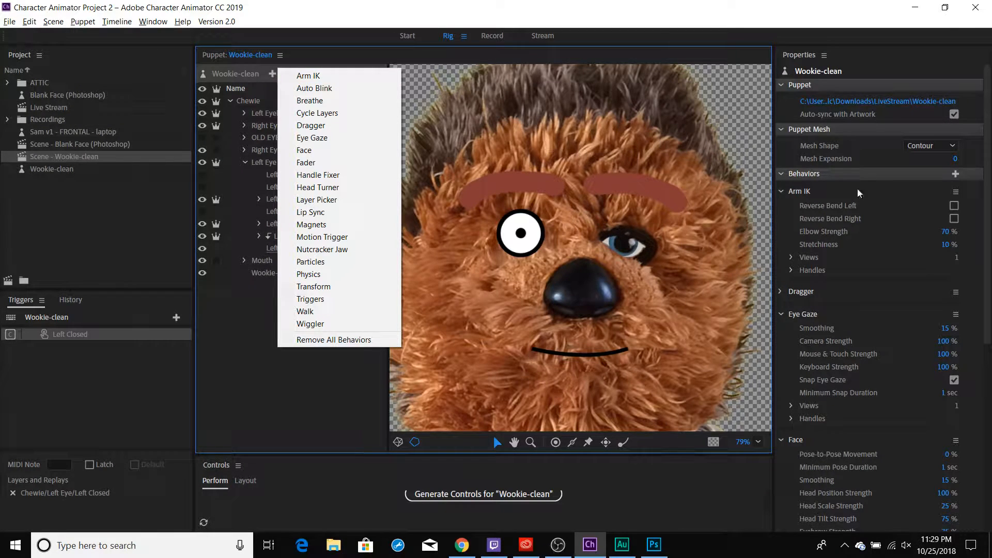
left_click(956, 176)
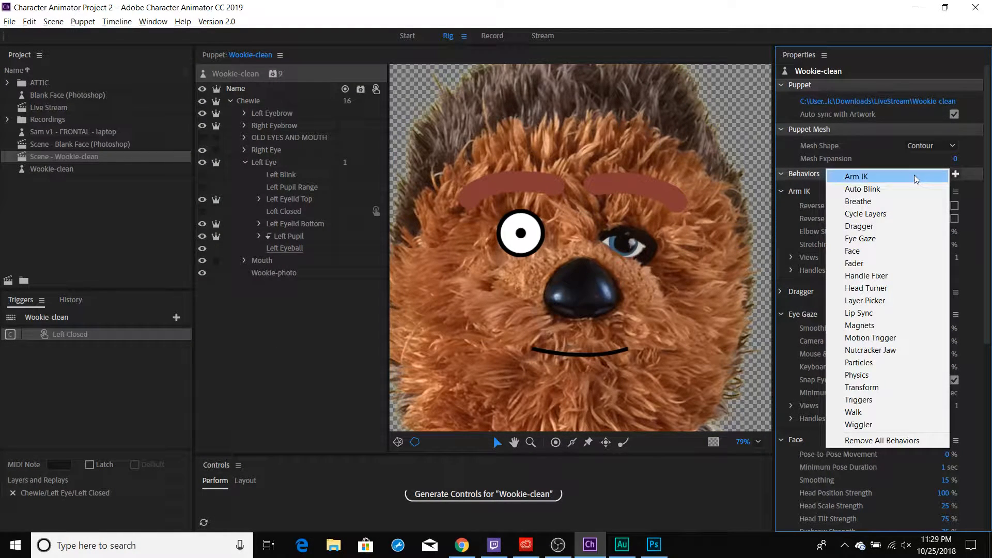
left_click(891, 188)
scroll(872, 250, "down", 5)
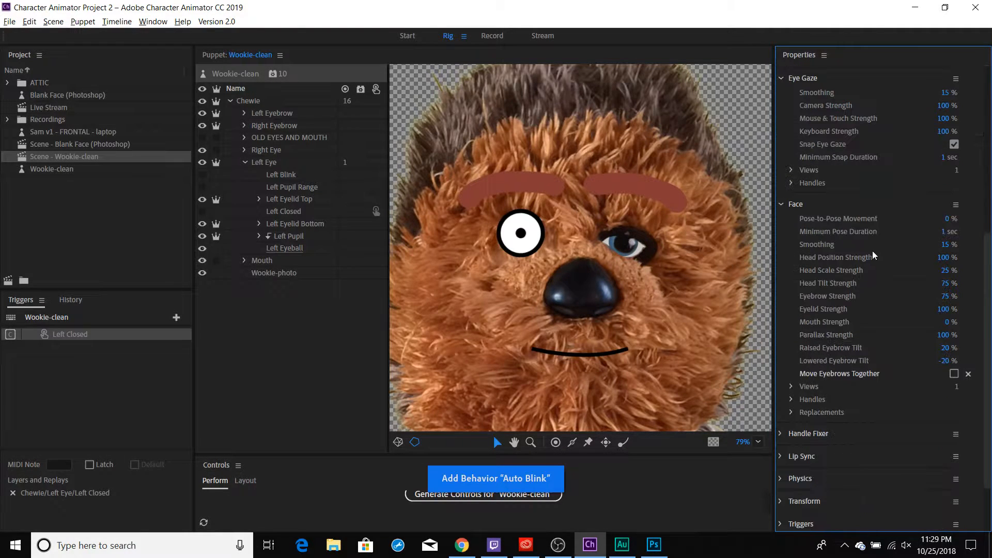
scroll(879, 266, "down", 3)
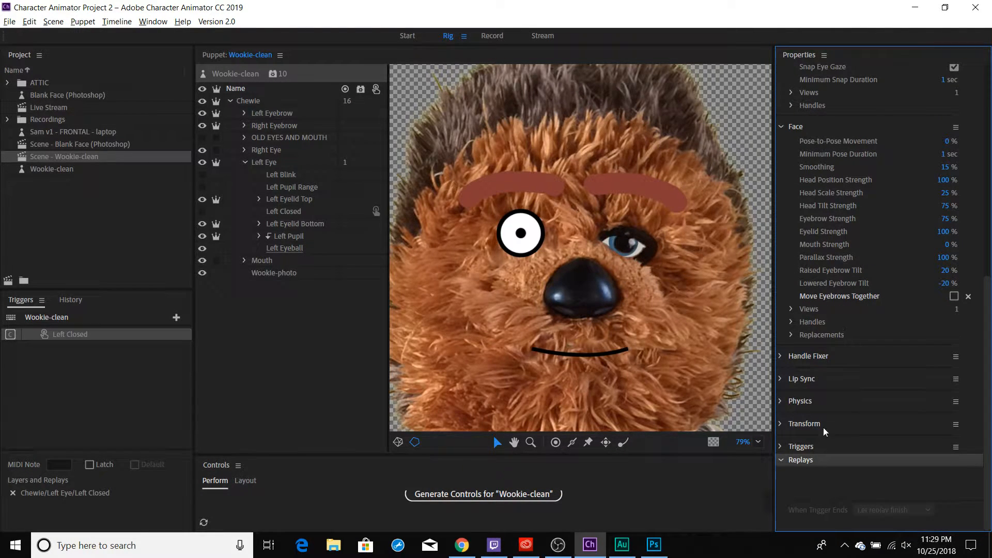
scroll(805, 424, "up", 15)
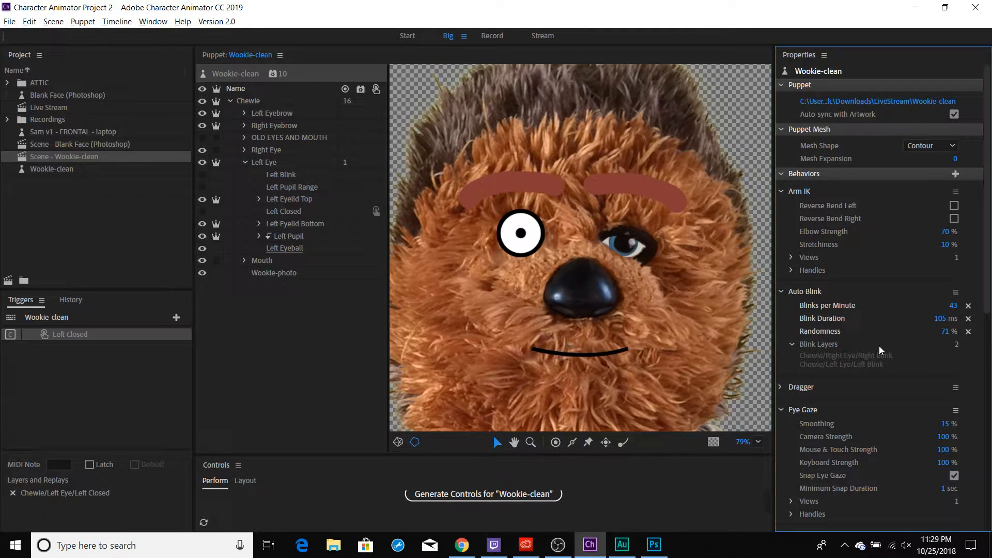
In the Record workspace, switch Eye Gaze from Camera Input to Mouse & Touch Input and test the gaze across the face.
left_click(494, 36)
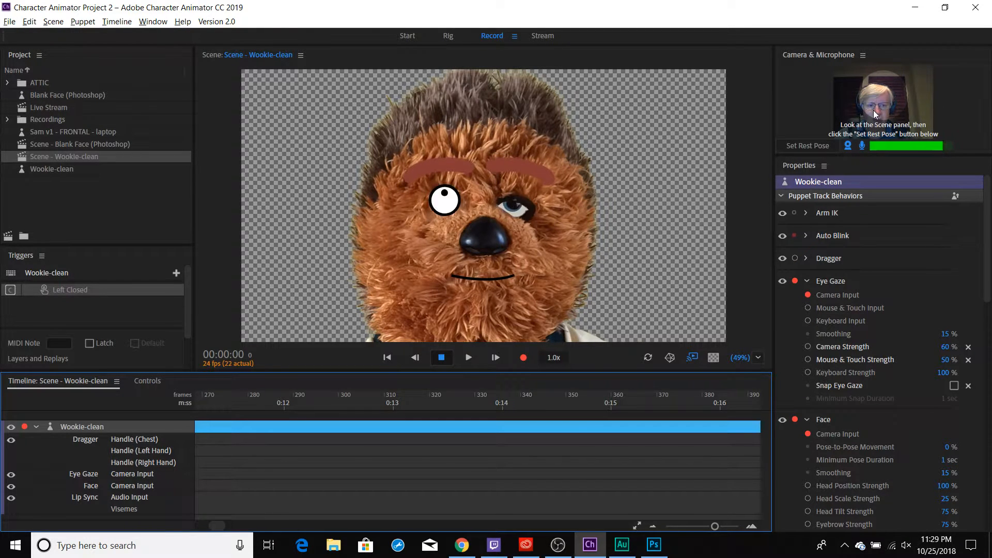
left_click(807, 294)
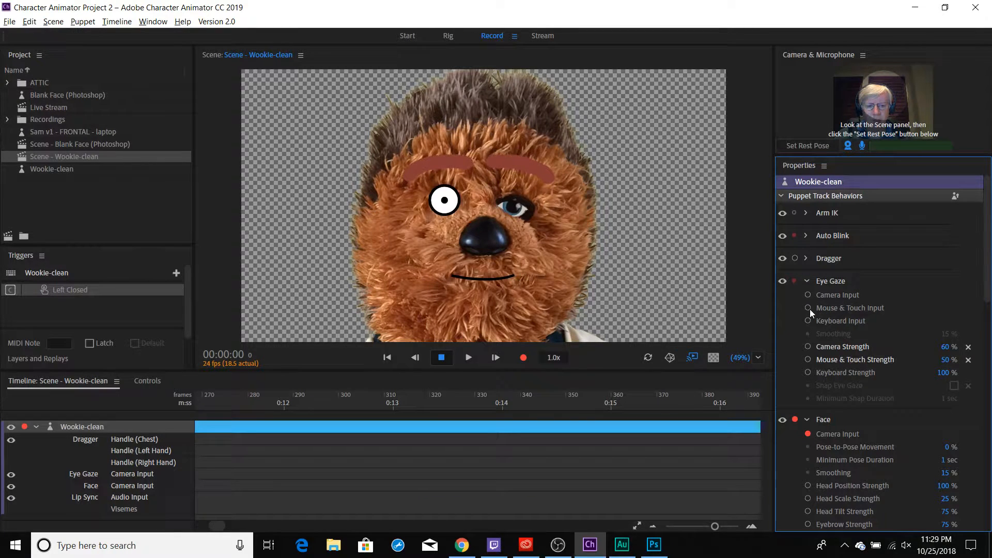
left_click(808, 308)
left_click(564, 234)
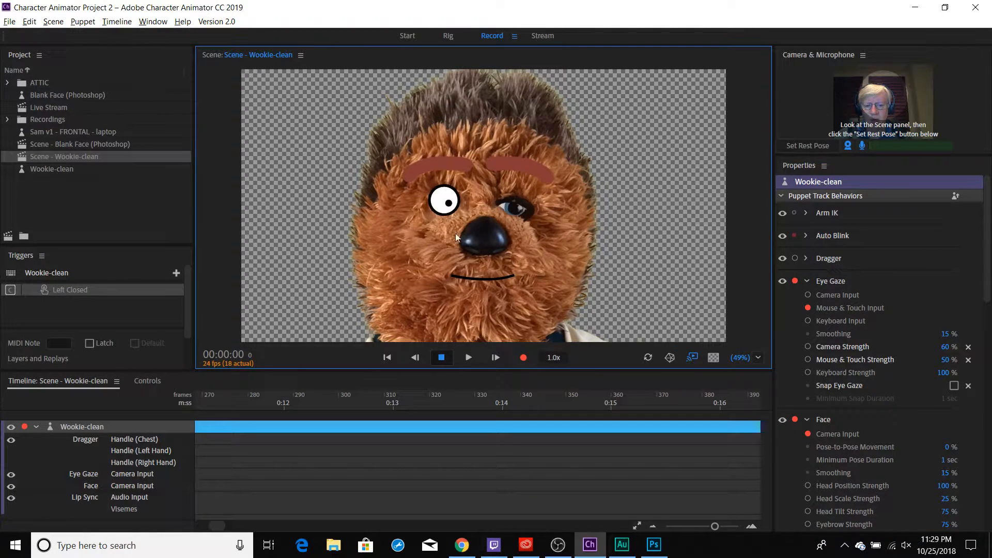
mouse_move(540, 243)
left_mouse_down()
mouse_move(666, 242)
mouse_move(420, 113)
mouse_move(519, 215)
mouse_move(346, 169)
mouse_move(361, 252)
mouse_move(506, 290)
mouse_move(593, 270)
mouse_move(582, 274)
mouse_move(725, 259)
mouse_move(401, 196)
mouse_move(468, 244)
mouse_move(492, 231)
mouse_move(488, 223)
mouse_move(503, 236)
mouse_move(427, 208)
mouse_move(434, 269)
left_mouse_up()
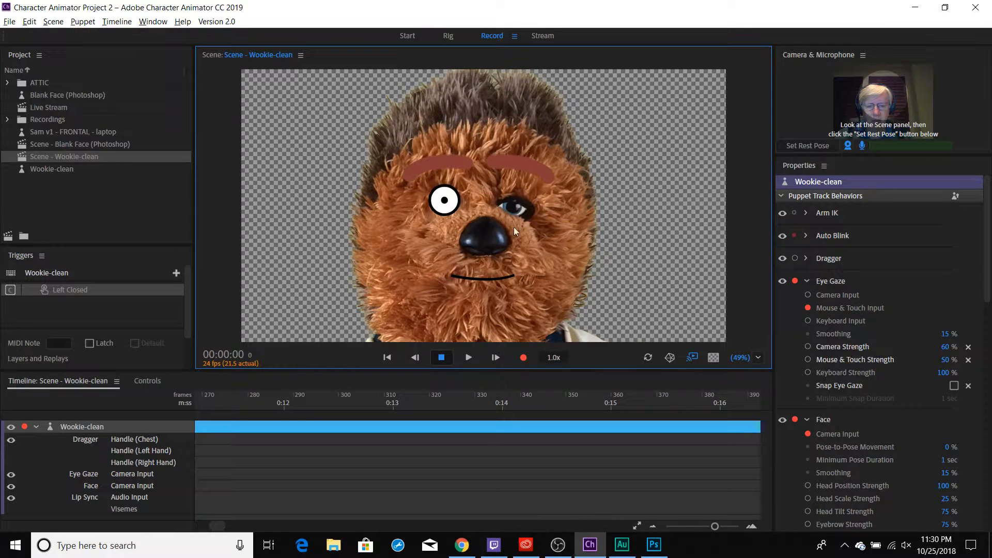
scroll(843, 404, "down", 10)
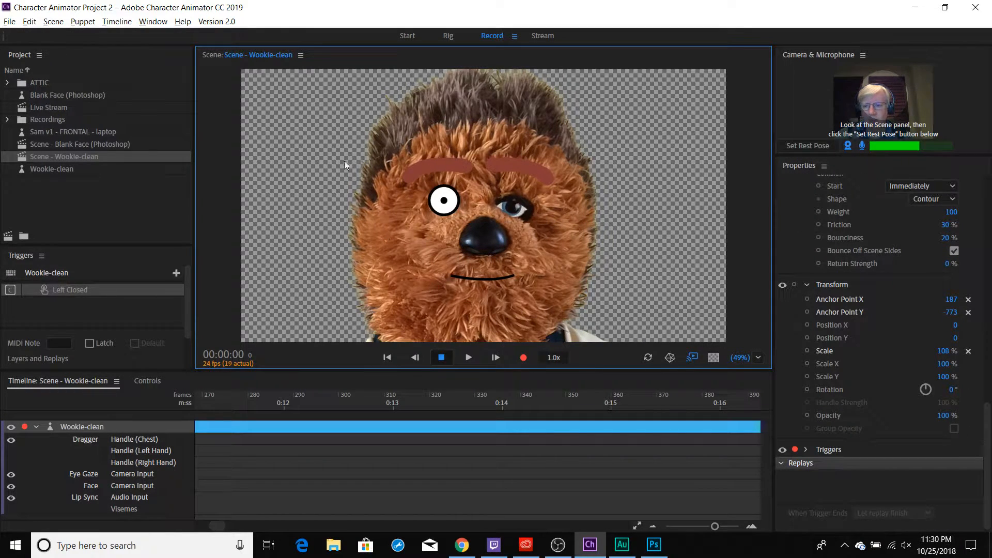
Set the Auto Blink behavior's Blinks per Minute to 19 in the puppet's rig.
left_click(445, 36)
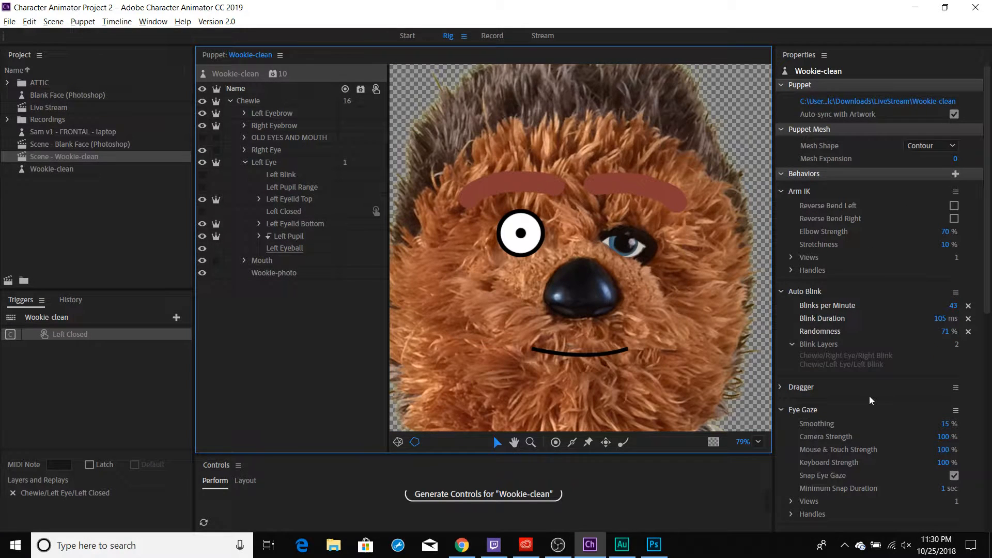
left_click_drag(954, 305, 929, 307)
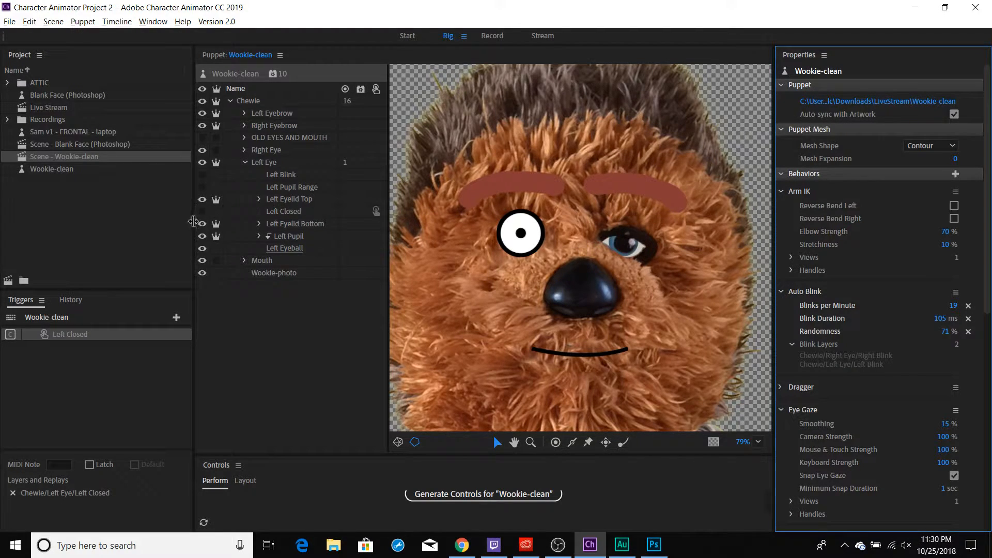
Temporarily hide the Left Eyelid Top and Left Eyelid Bottom layers to inspect the left eye beneath them, and show them again.
left_click(202, 199)
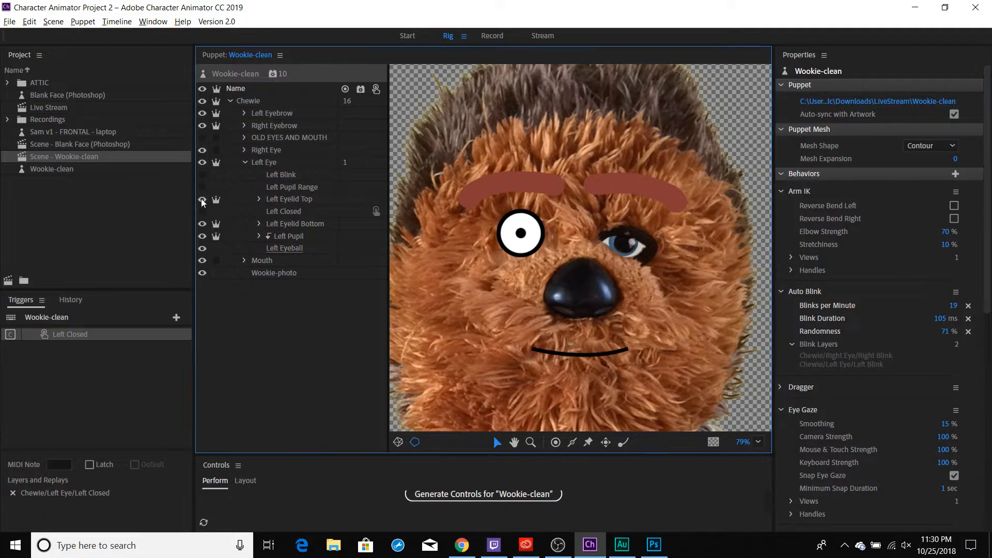
left_click(202, 224)
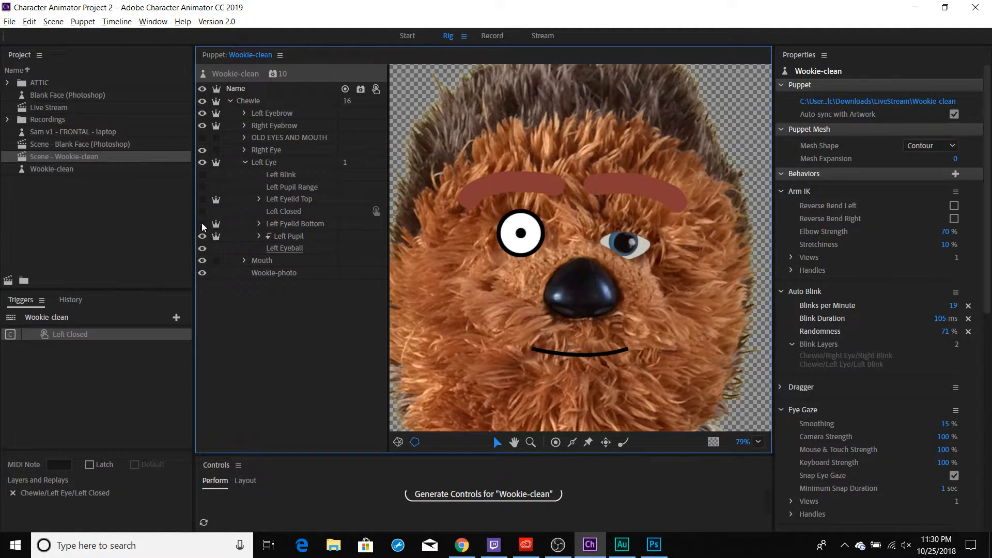
left_click(202, 223)
left_click(202, 199)
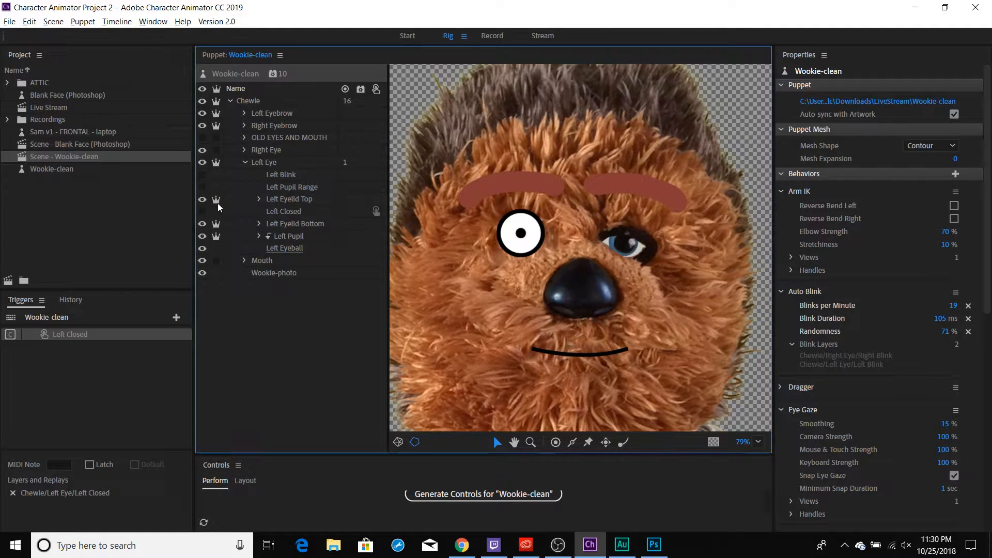
Turn off independence for the Left Eyelid Top and Left Eyelid Bottom layers, and set a new rest pose in the Record workspace.
left_click(216, 199)
scroll(847, 305, "down", 8)
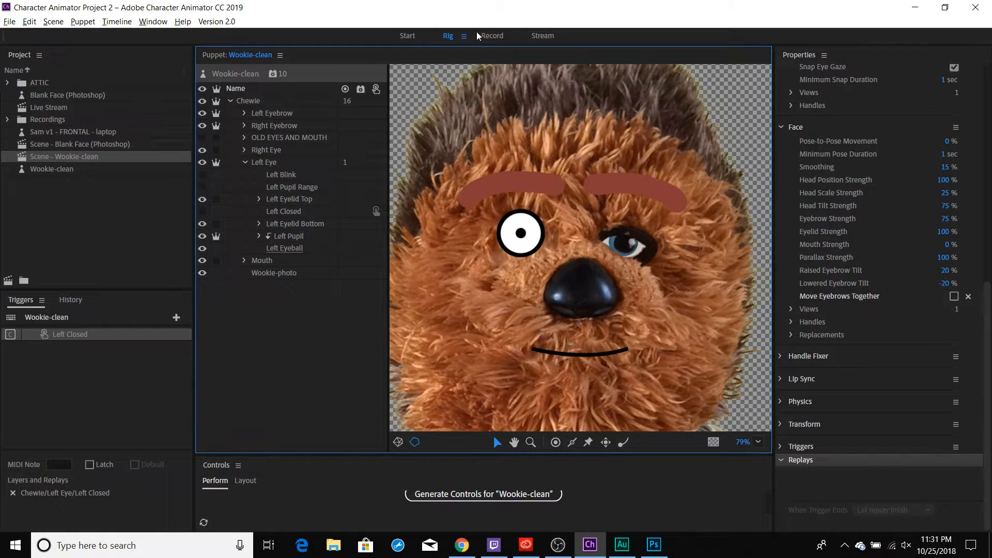
left_click(492, 35)
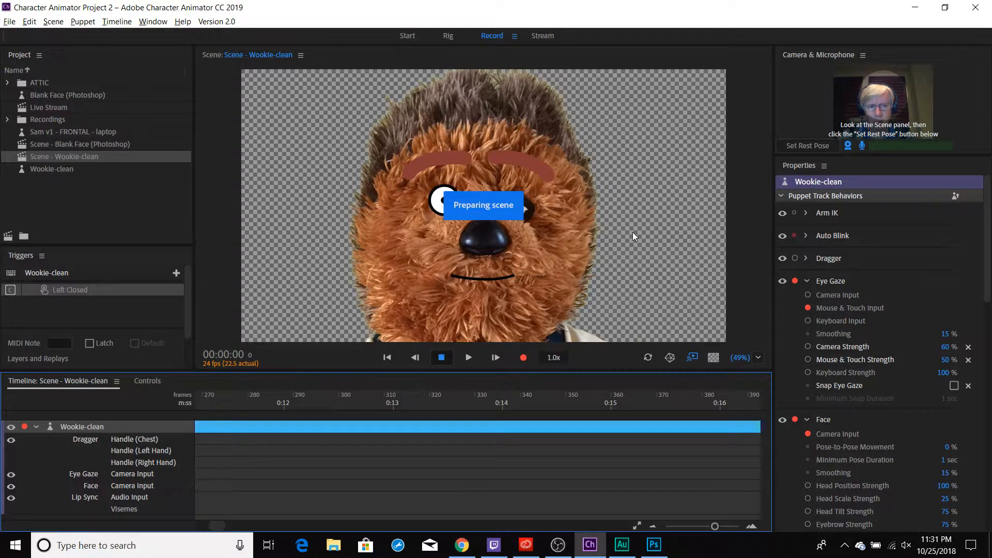
left_click(814, 146)
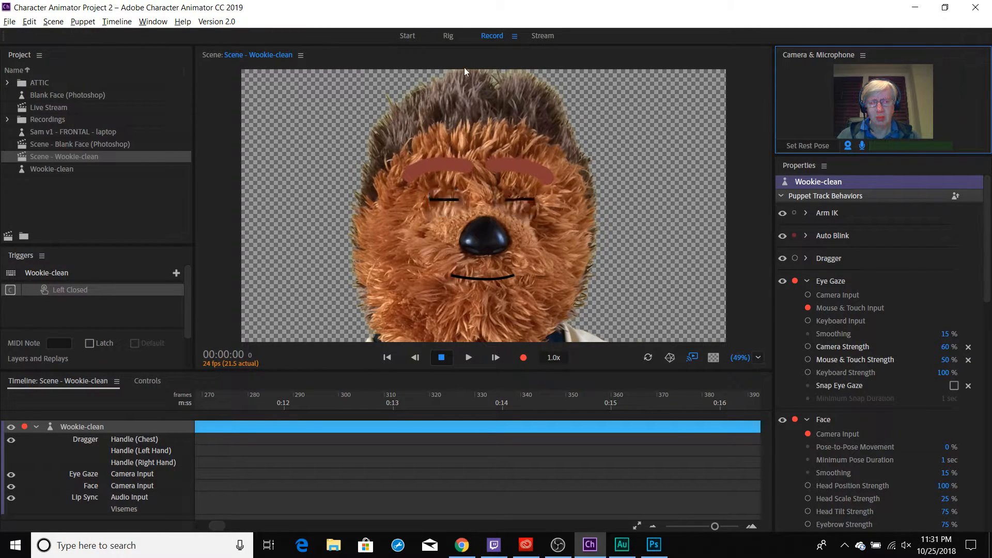
Return to the Record workspace after checking the rig, and raise the Face behavior's Eyelid Strength to 129%.
left_click(449, 36)
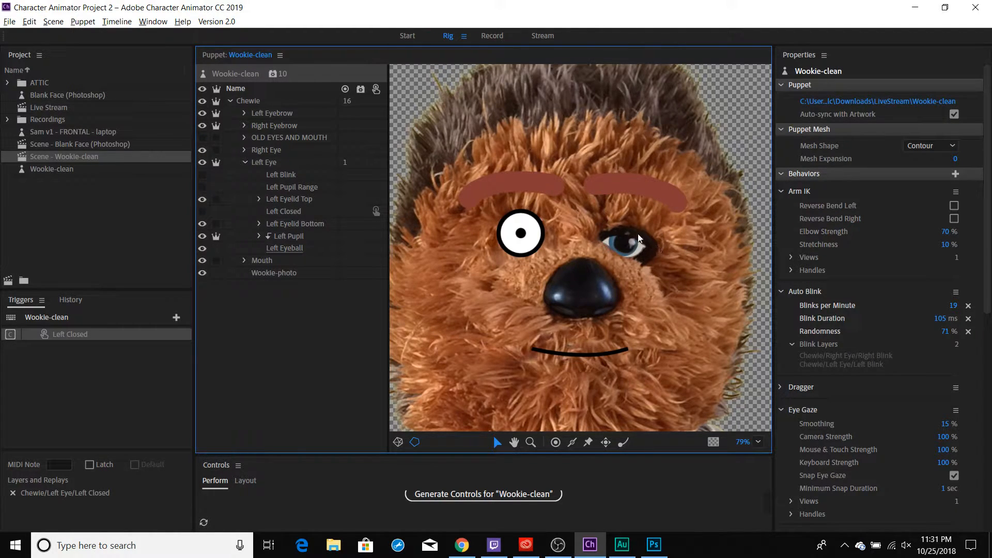
left_click(492, 36)
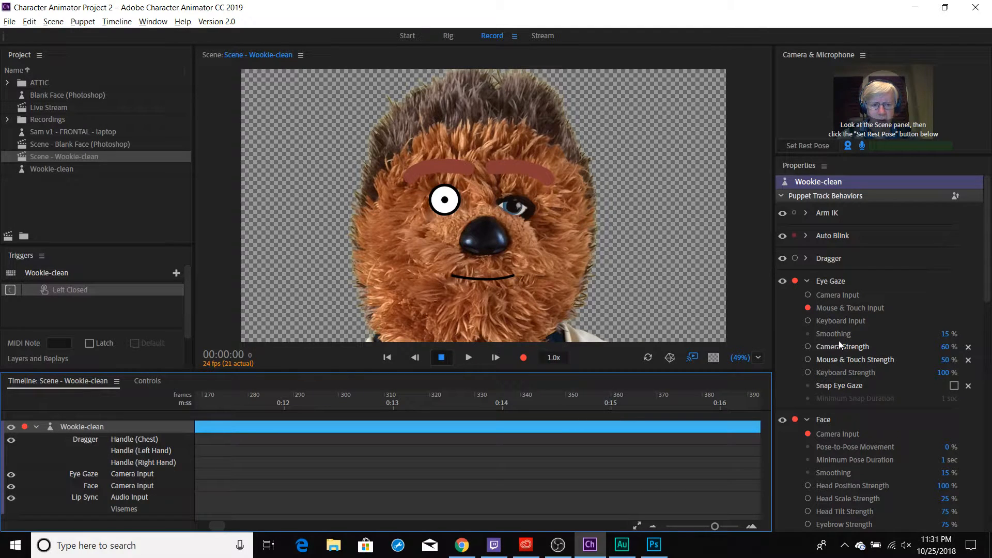
scroll(840, 377, "down", 6)
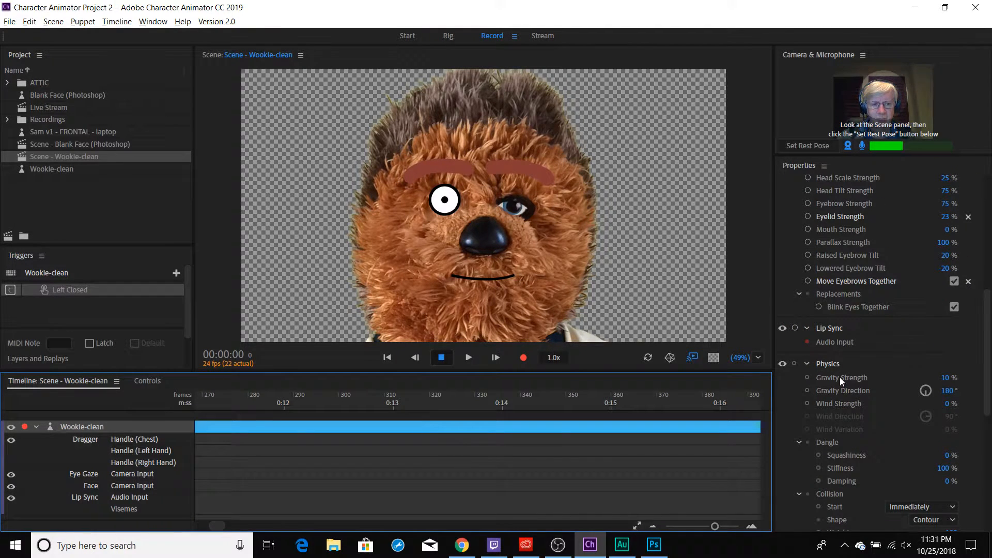
left_click_drag(946, 217, 880, 178)
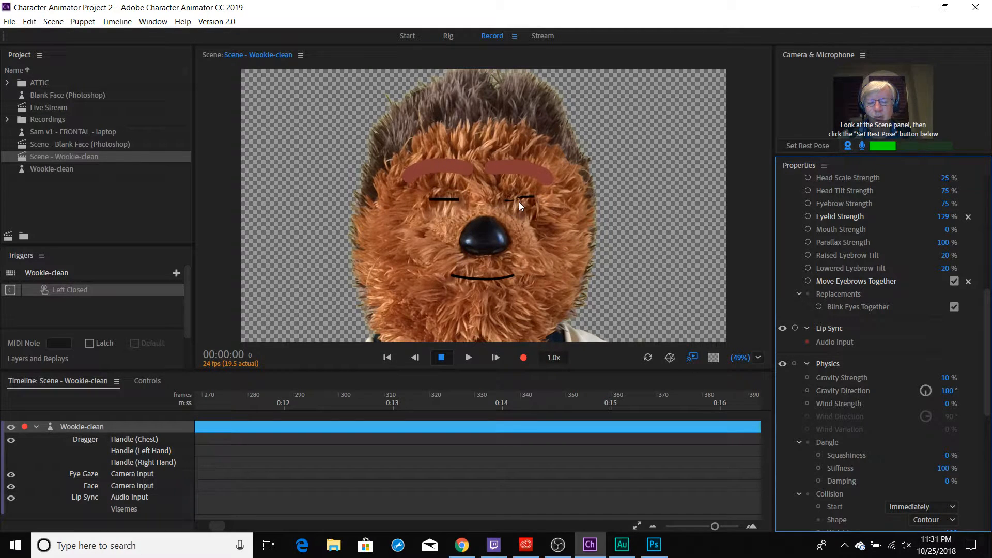
Set the Wookie-clean puppet's Eyelid Strength to 11% in the Face behavior, checking the effect on the eyes close up.
left_click(758, 357)
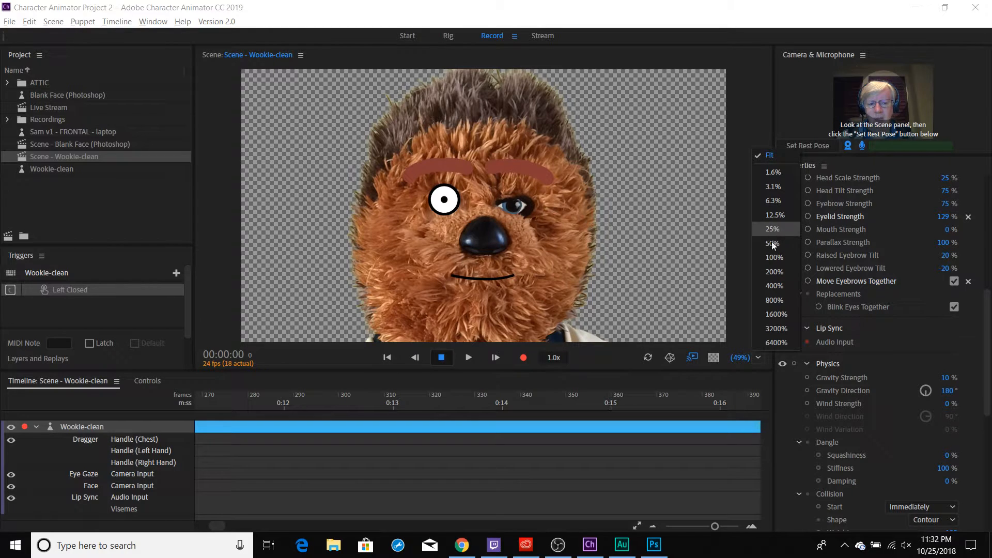
left_click(773, 271)
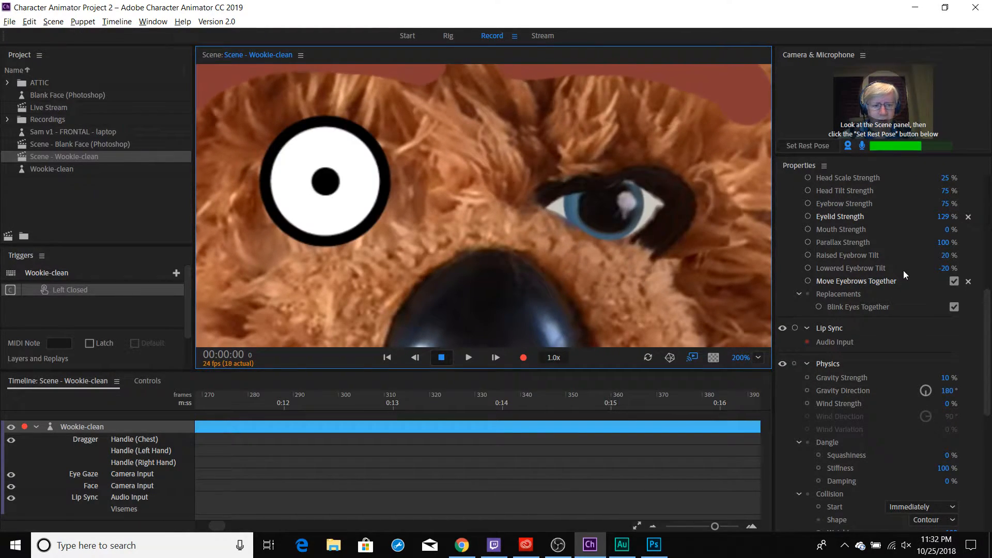
left_click_drag(943, 217, 912, 268)
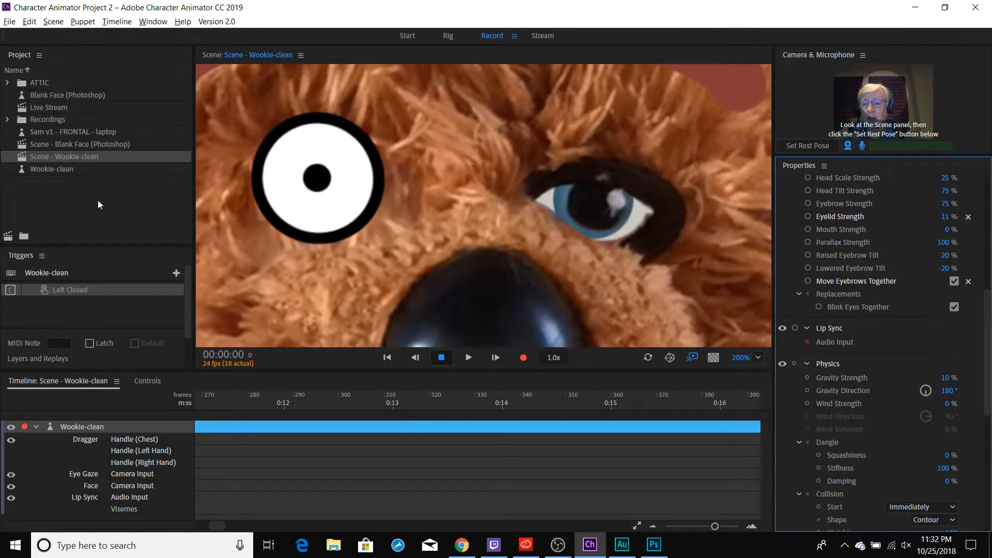
Select the Live Stream scene in the project.
left_click(65, 109)
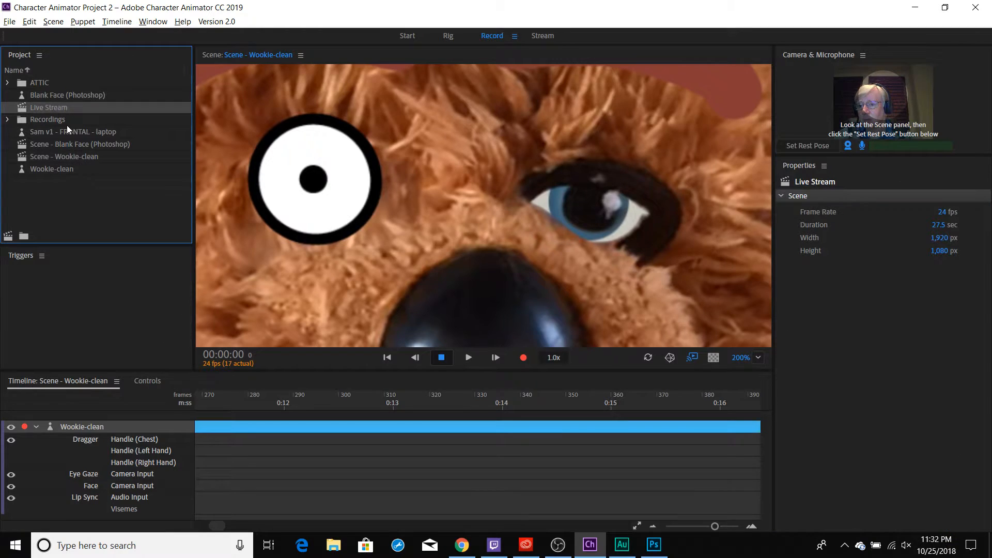